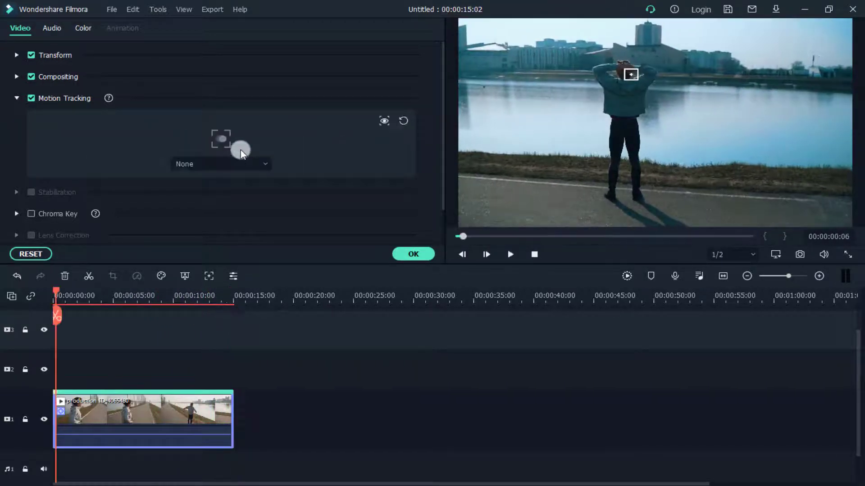
# Apply the clip's motion tracking settings, then render the timeline preview and play back the tracked clip
pyautogui.click(414, 254)
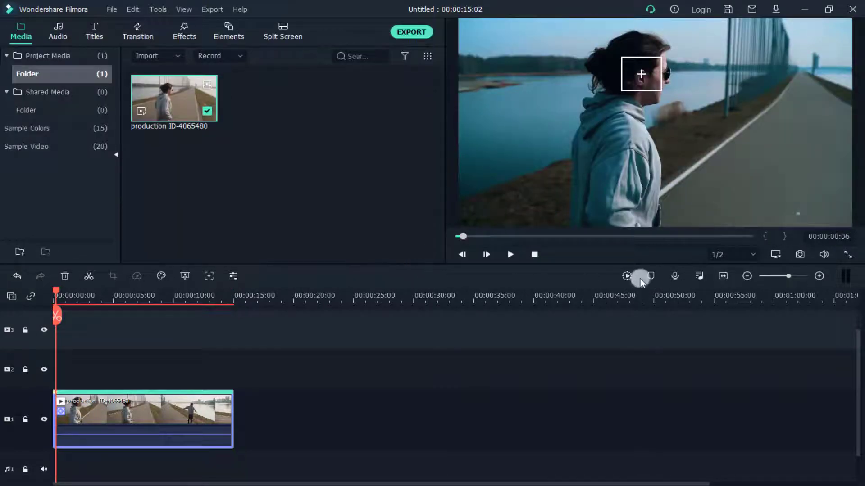
pyautogui.click(617, 279)
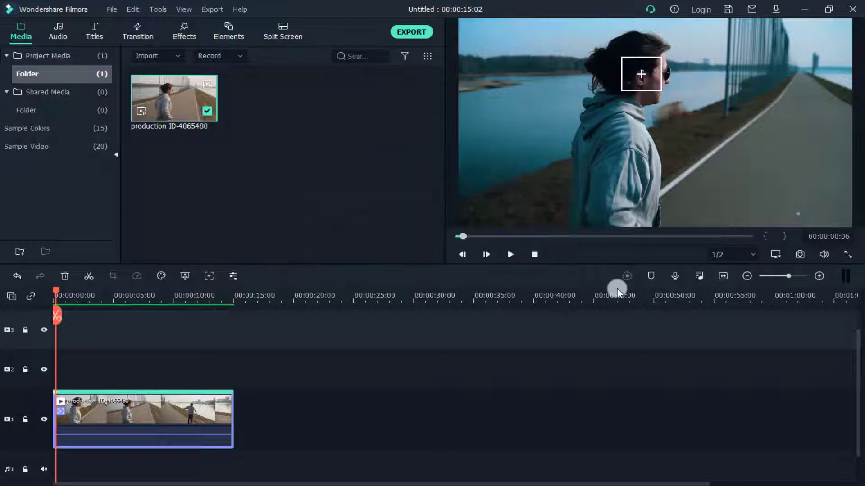
pyautogui.click(509, 255)
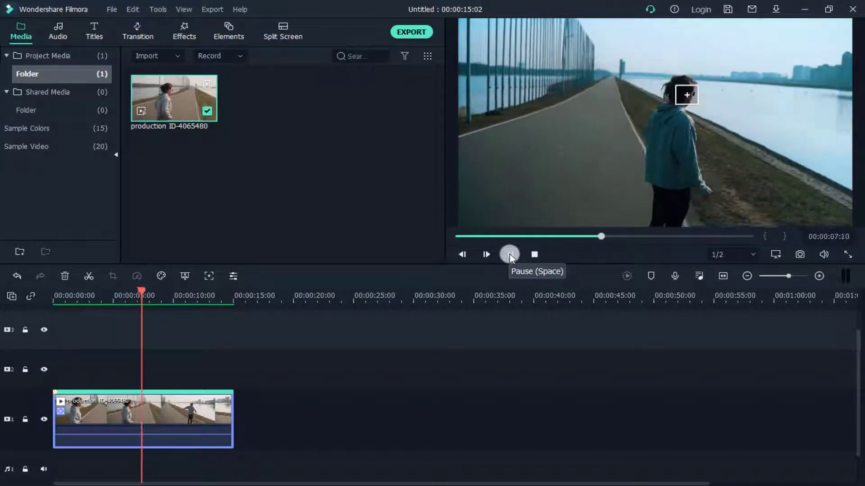
pyautogui.click(509, 254)
pyautogui.click(533, 255)
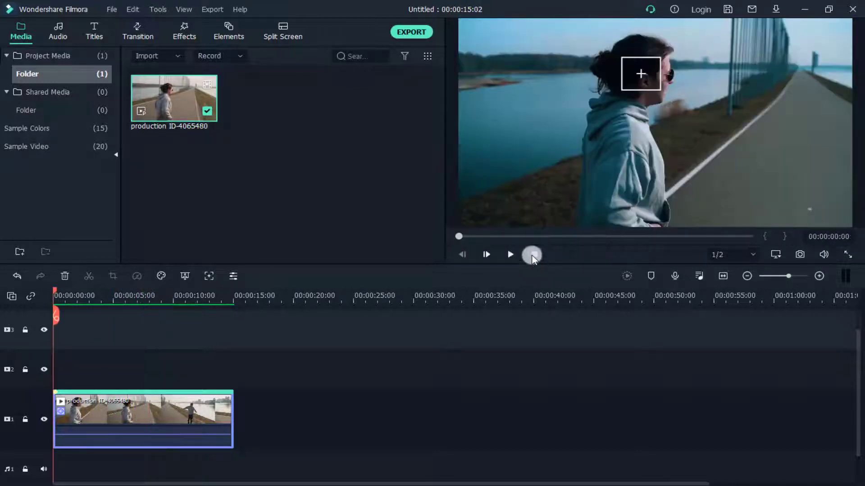
# Add the Callout 3 title to video track 2 above the clip and extend it to the clip's full length
pyautogui.click(95, 33)
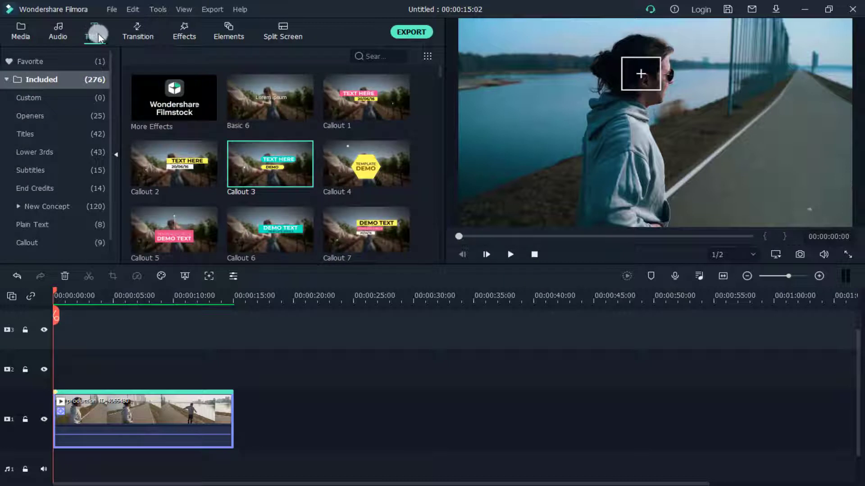
pyautogui.moveTo(269, 154)
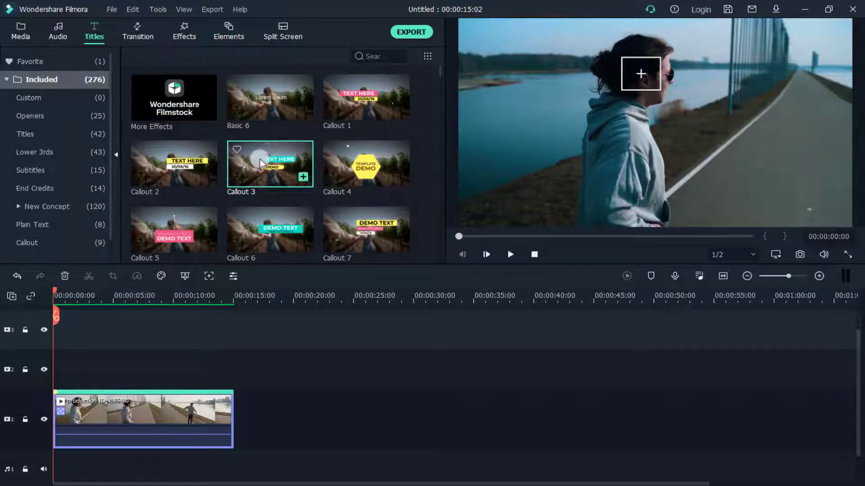
pyautogui.moveTo(261, 163); pyautogui.dragTo(236, 370)
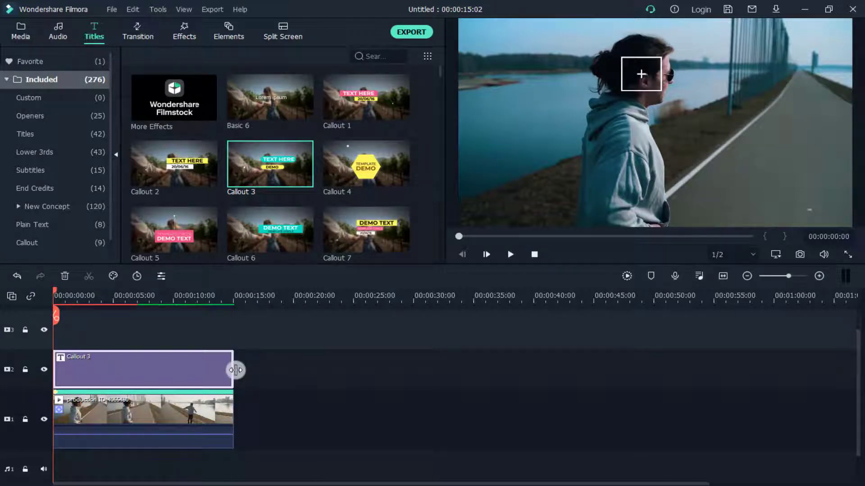
# Attach the Callout 3 title to the video clip's motion tracking and play back the result
pyautogui.click(87, 297)
pyautogui.click(96, 404)
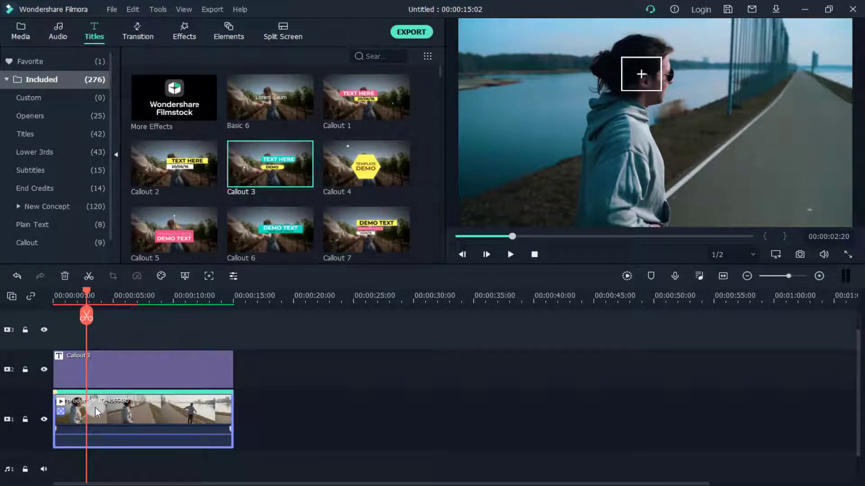
pyautogui.doubleClick(64, 415)
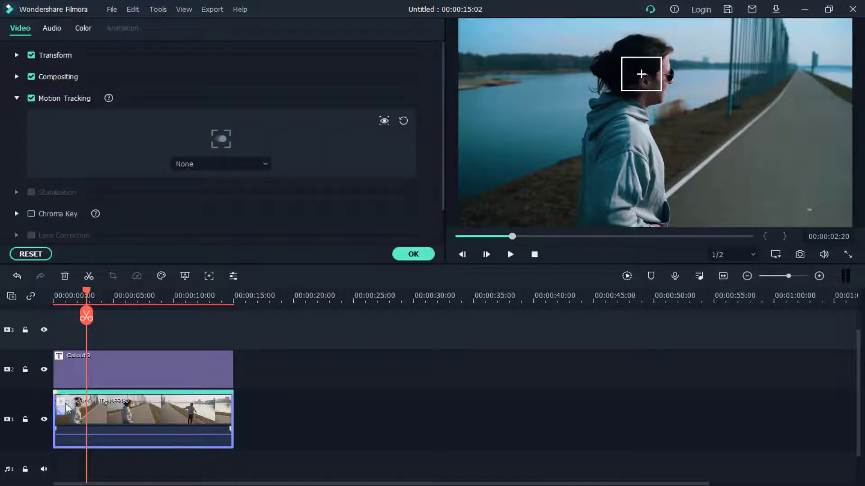
pyautogui.click(243, 163)
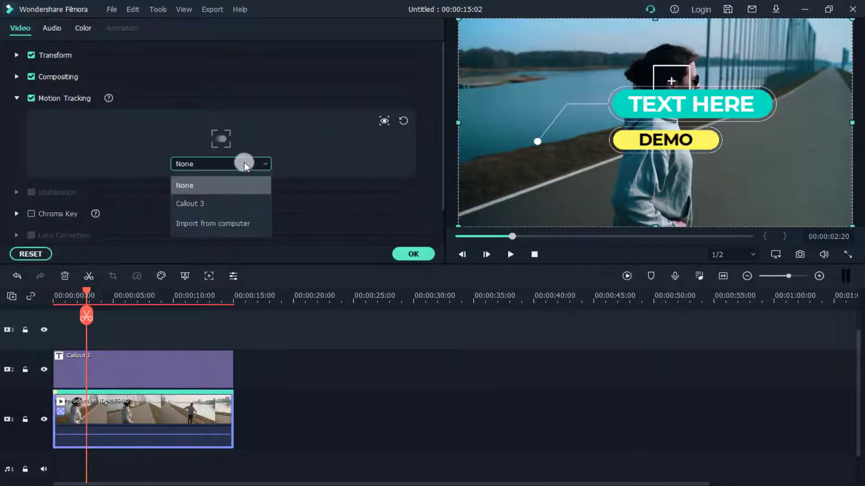
pyautogui.click(199, 207)
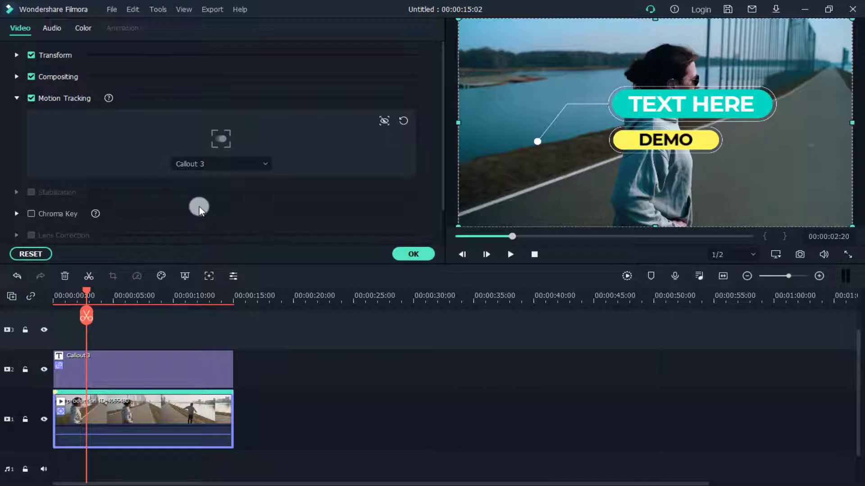
pyautogui.click(401, 254)
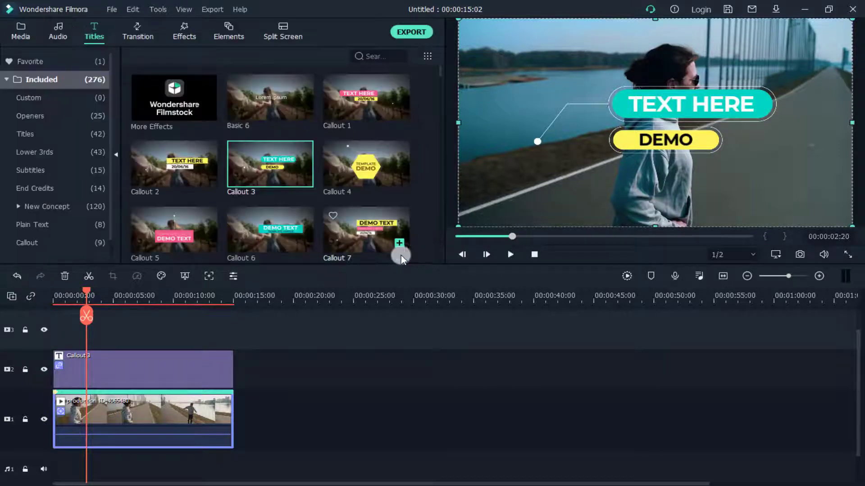
pyautogui.click(512, 255)
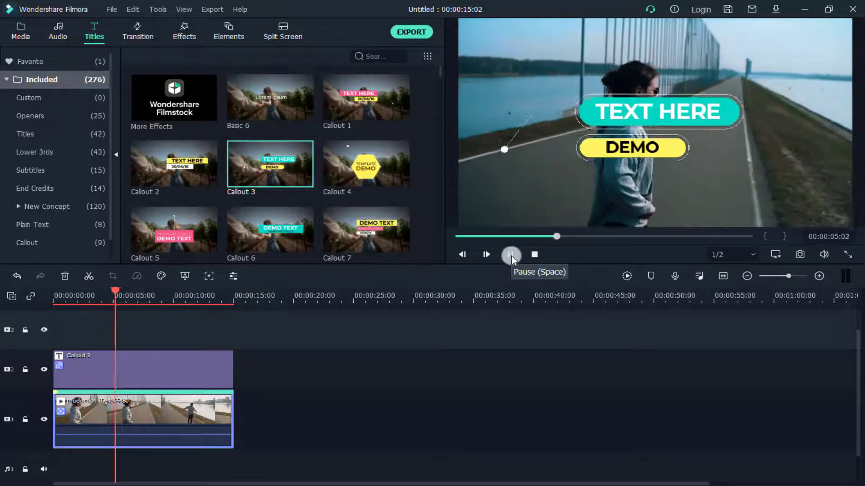
# Open the Callout 3 title in the advanced text editor and maximize the editor
pyautogui.click(155, 365)
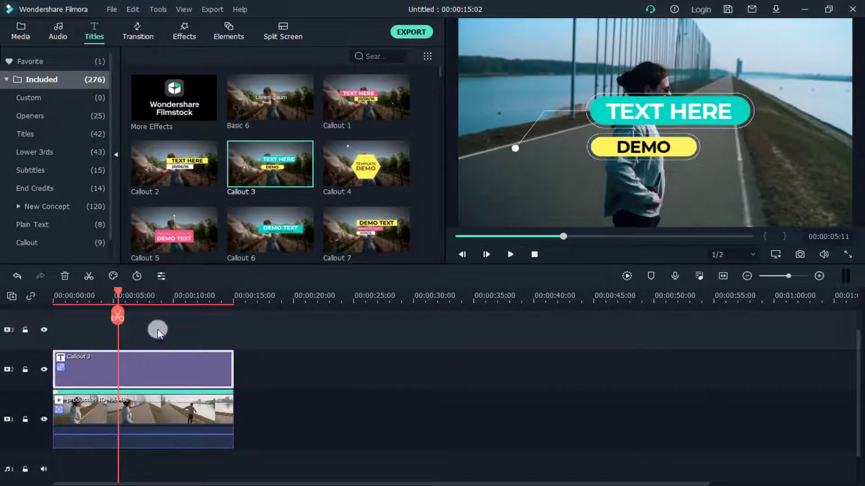
pyautogui.click(162, 276)
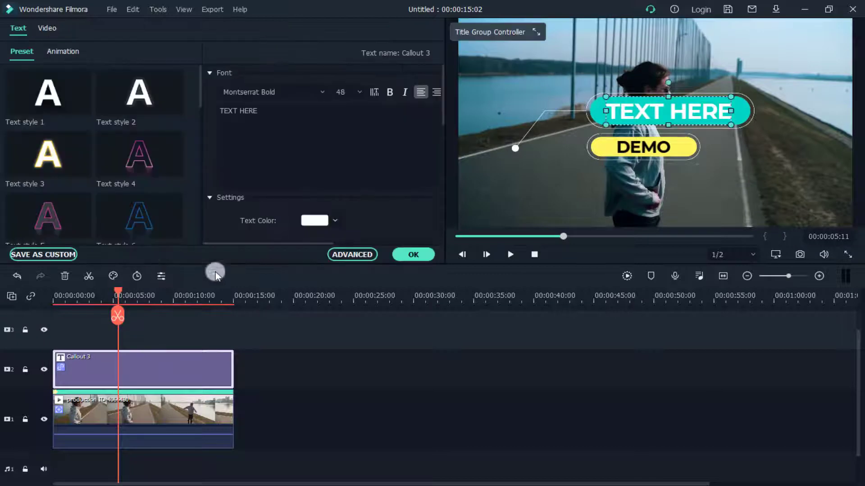
pyautogui.click(341, 255)
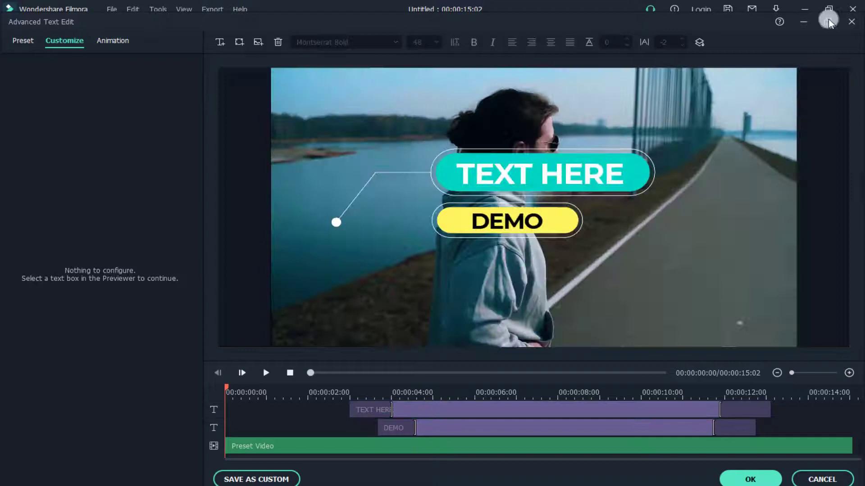
pyautogui.click(828, 19)
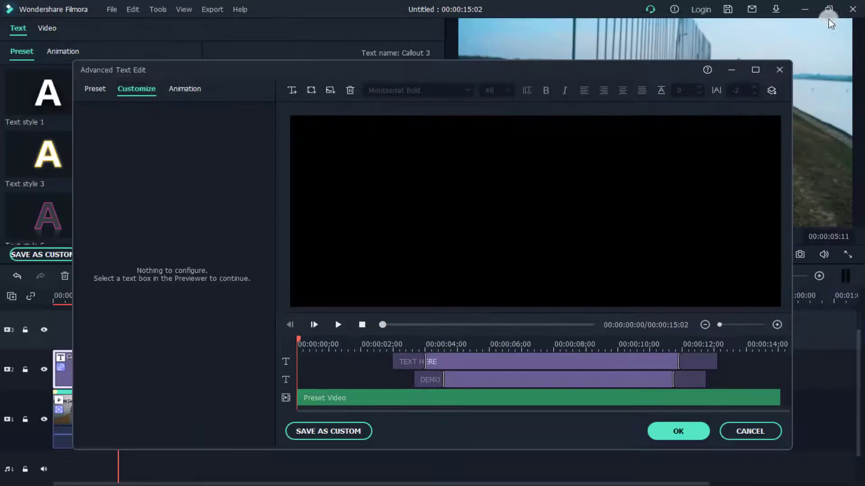
pyautogui.click(756, 69)
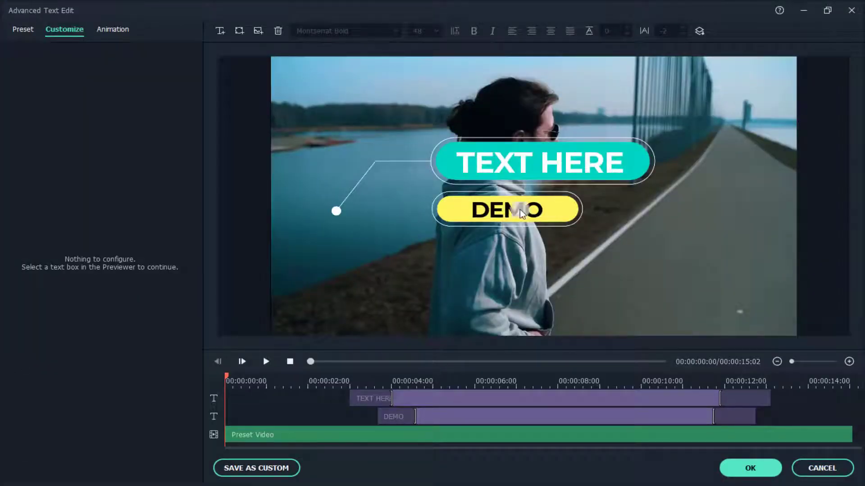
# Scale down the callout graphic and move it to the upper right of the frame, with its pointer dot at the man's head
pyautogui.click(390, 160)
pyautogui.moveTo(406, 156); pyautogui.dragTo(643, 109)
pyautogui.moveTo(728, 116); pyautogui.dragTo(607, 95)
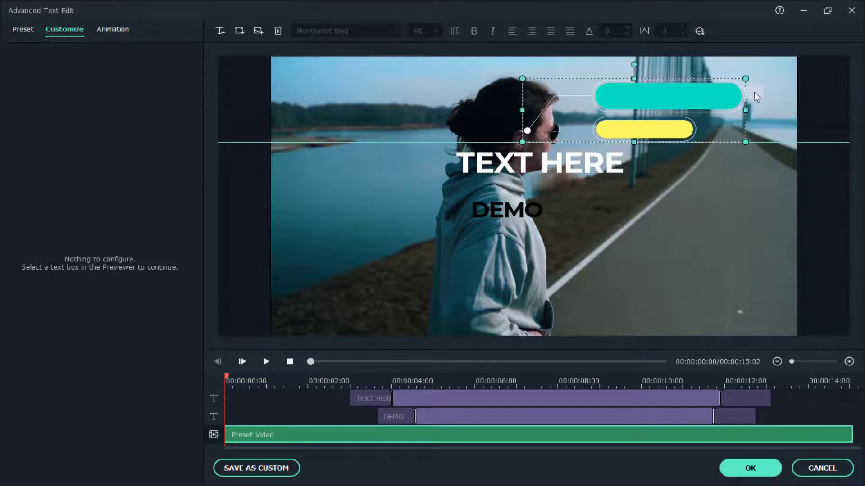
pyautogui.moveTo(757, 74); pyautogui.dragTo(788, 65)
pyautogui.moveTo(750, 86)
pyautogui.mouseDown()
pyautogui.moveTo(737, 69)
pyautogui.moveTo(737, 83)
pyautogui.mouseUp()
pyautogui.moveTo(761, 135); pyautogui.dragTo(773, 140)
# Move the TEXT HERE text onto the turquoise bar and DEMO onto the yellow bar, scaling both to fit
pyautogui.click(605, 167)
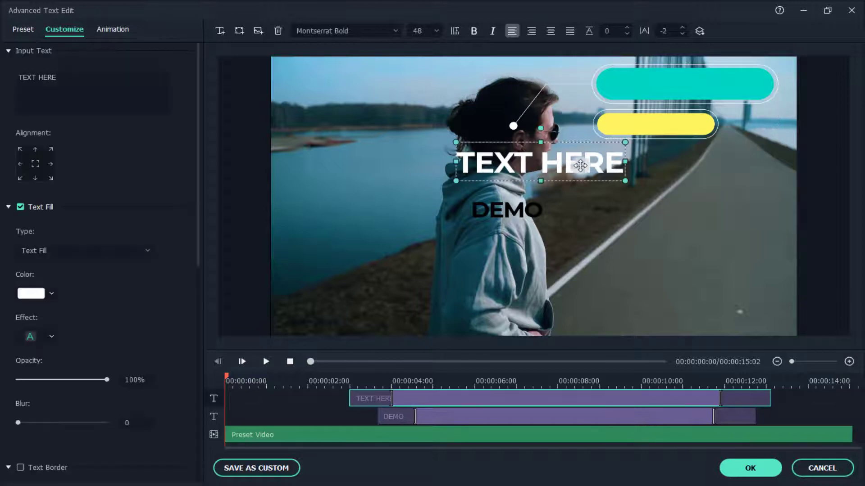
pyautogui.moveTo(580, 165); pyautogui.dragTo(731, 87)
pyautogui.moveTo(776, 64); pyautogui.dragTo(735, 87)
pyautogui.click(501, 206)
pyautogui.moveTo(502, 206); pyautogui.dragTo(656, 122)
pyautogui.moveTo(708, 118); pyautogui.dragTo(702, 115)
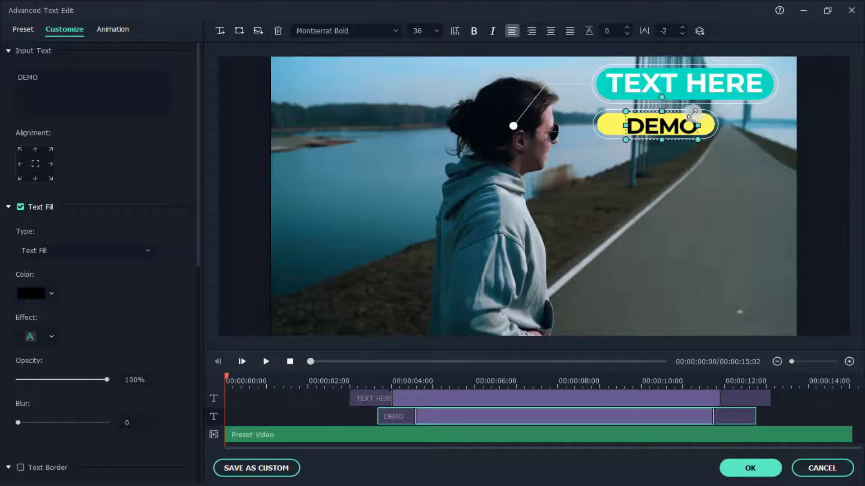
# Replace the text on the turquoise bar with "Motion Tracking", fit it to the bar and set its line spacing to 5
pyautogui.click(689, 86)
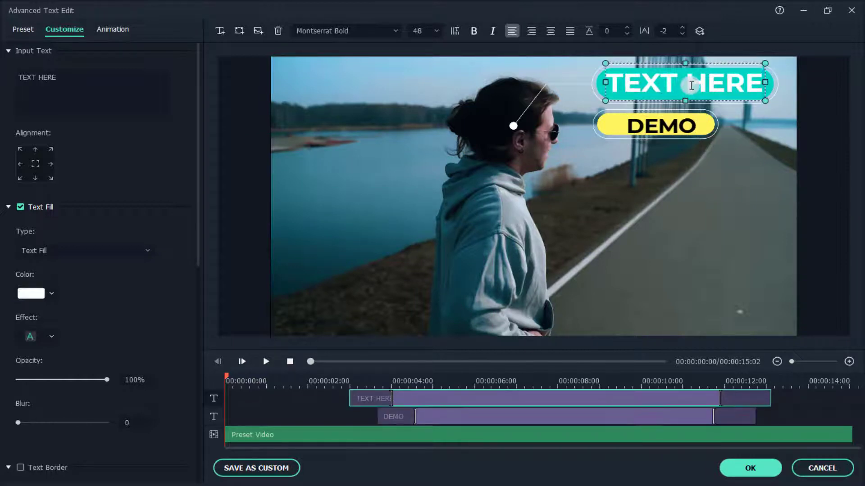
pyautogui.hotkey('ctrl', 'a')
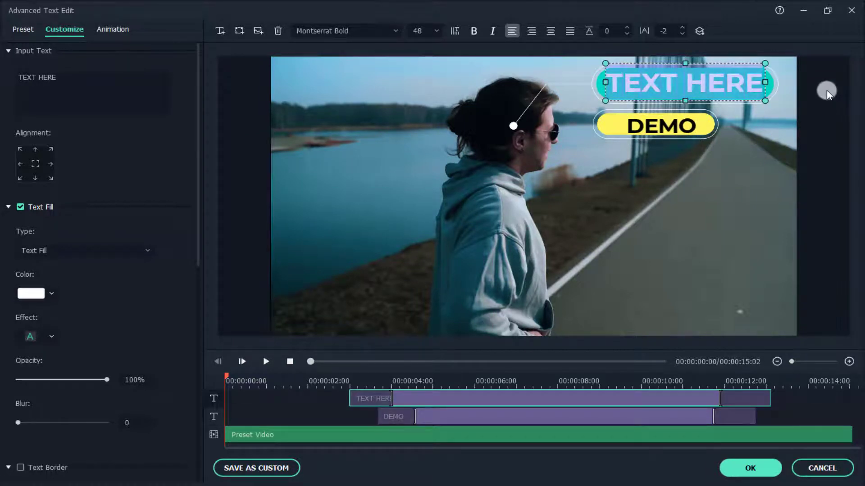
pyautogui.write('Mo')
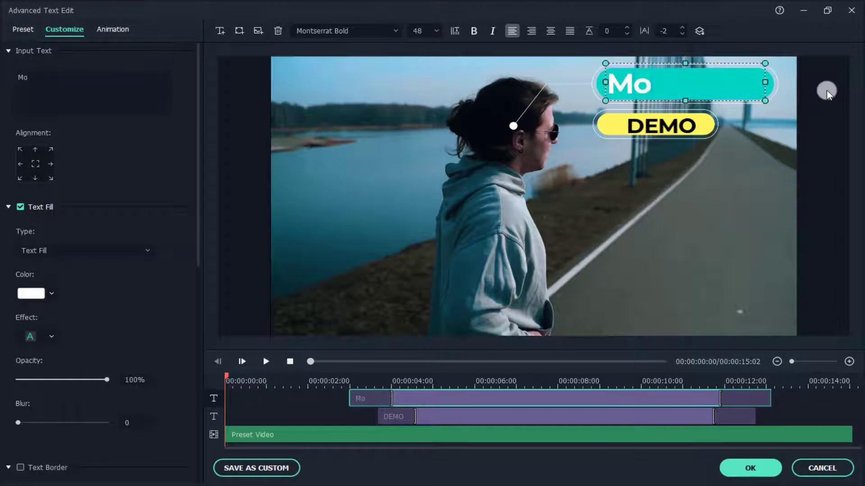
pyautogui.write('tion')
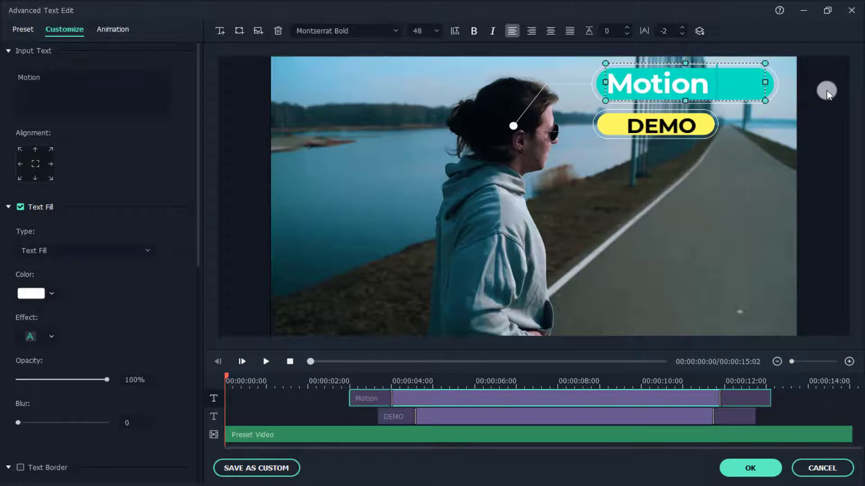
pyautogui.write(' Track')
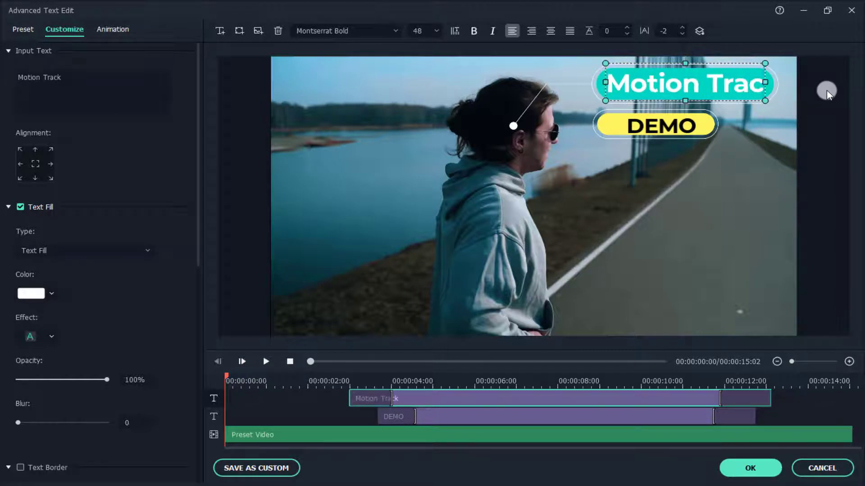
pyautogui.write('ing')
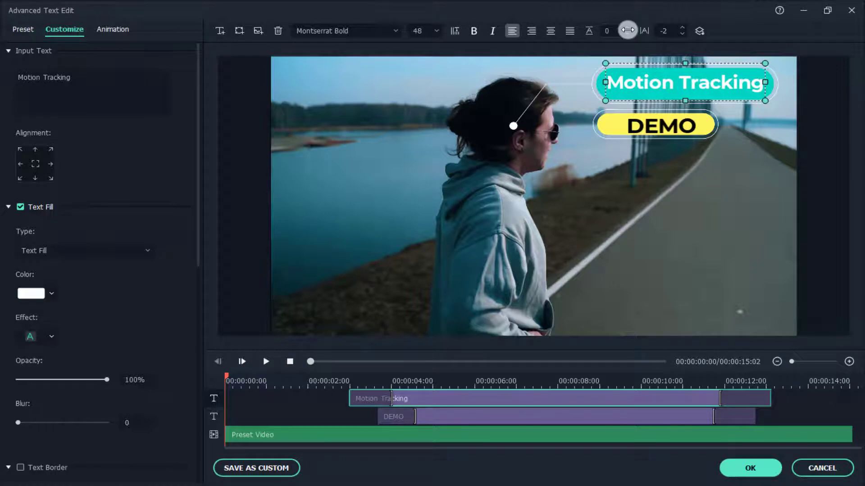
pyautogui.moveTo(628, 30); pyautogui.dragTo(423, 243)
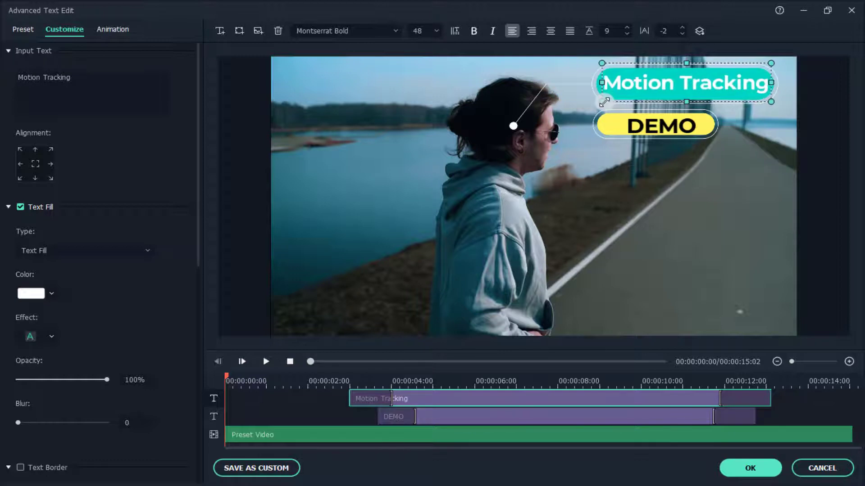
pyautogui.moveTo(623, 31); pyautogui.dragTo(424, 244)
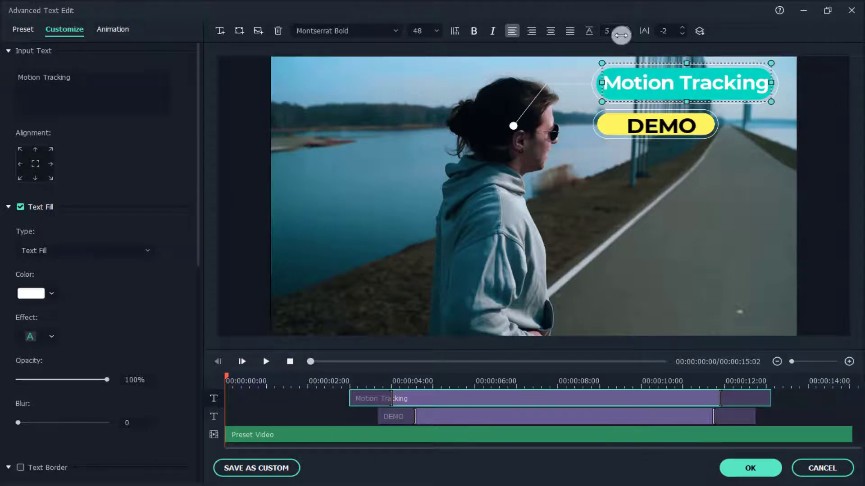
# Replace the text on the yellow bar with "Filmora X", fit it to the bar and set its line spacing to 6
pyautogui.click(668, 124)
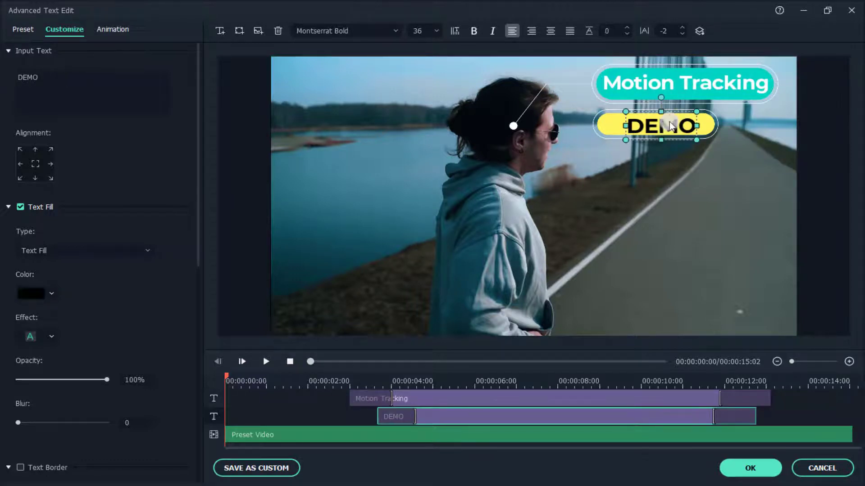
pyautogui.doubleClick(628, 126)
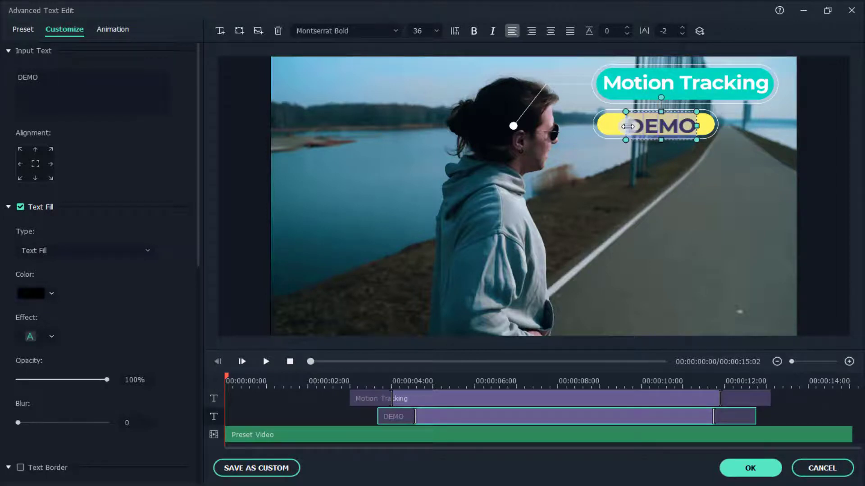
pyautogui.write('Filmo')
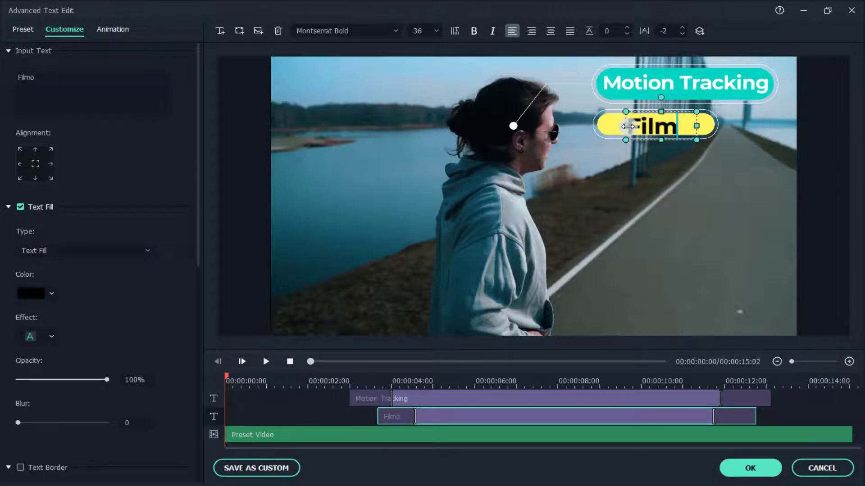
pyautogui.write('ra')
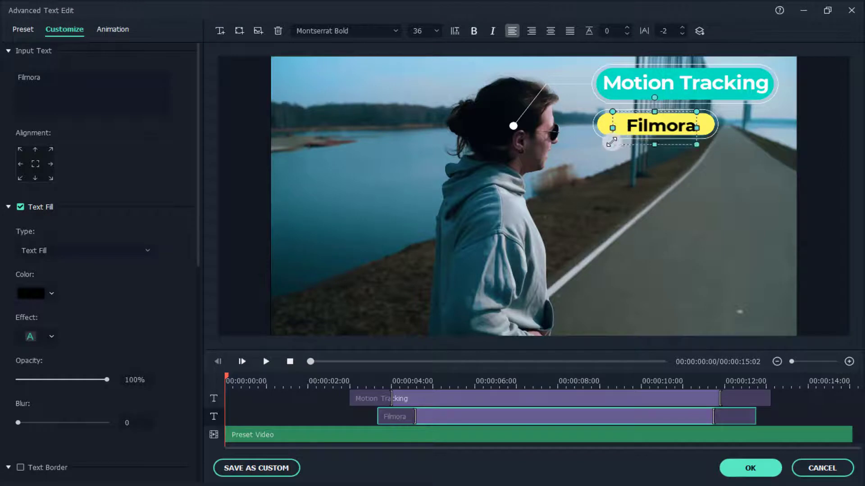
pyautogui.moveTo(611, 141); pyautogui.dragTo(693, 138)
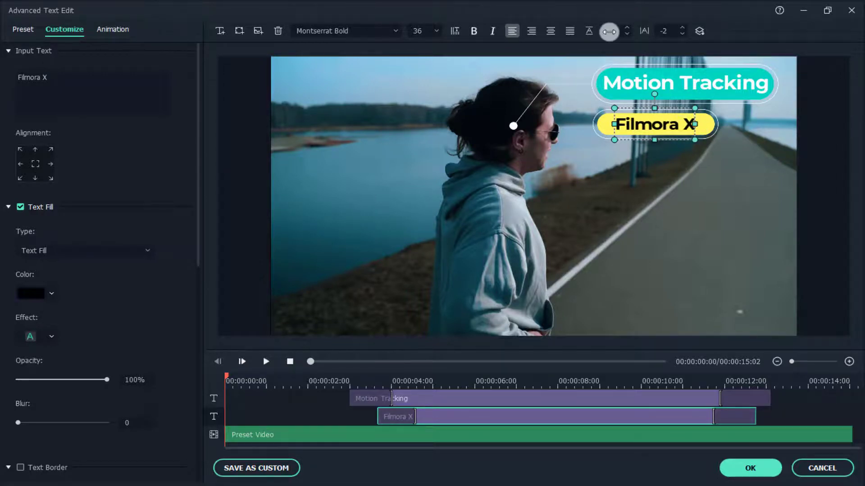
pyautogui.moveTo(609, 31); pyautogui.dragTo(437, 243)
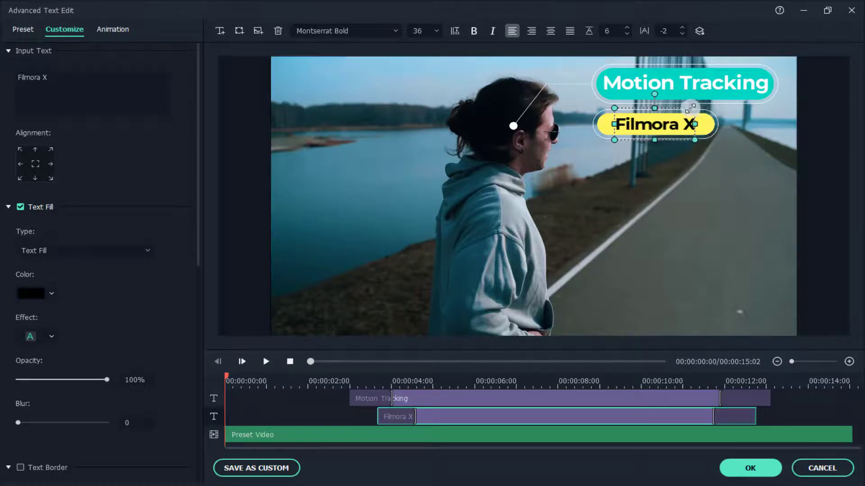
# Enlarge the Filmora X text slightly and center it on the yellow bar
pyautogui.moveTo(706, 107); pyautogui.dragTo(710, 107)
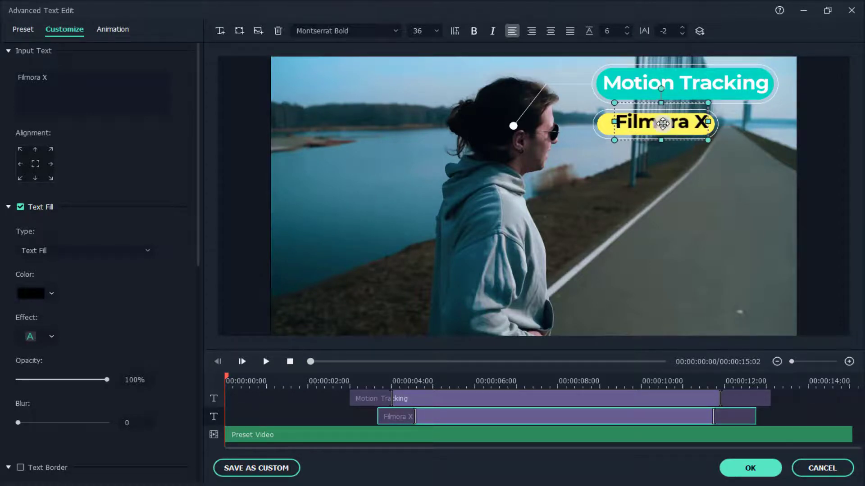
pyautogui.moveTo(663, 123); pyautogui.dragTo(705, 110)
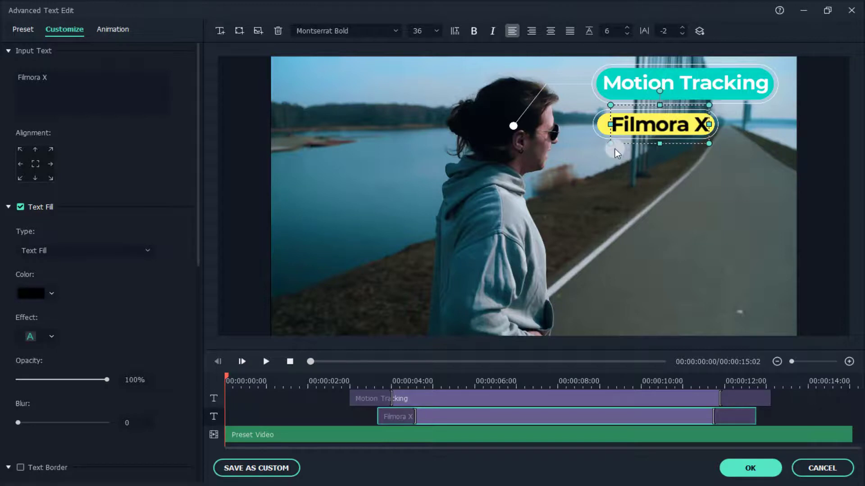
pyautogui.moveTo(615, 148); pyautogui.dragTo(613, 148)
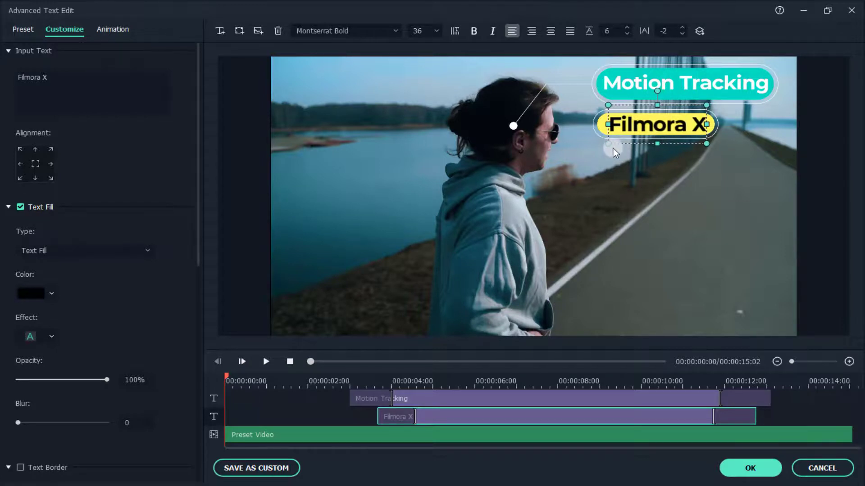
# Extend the Motion Tracking and Filmora X text clips on the title's timeline to the end of the preset video
pyautogui.click(356, 399)
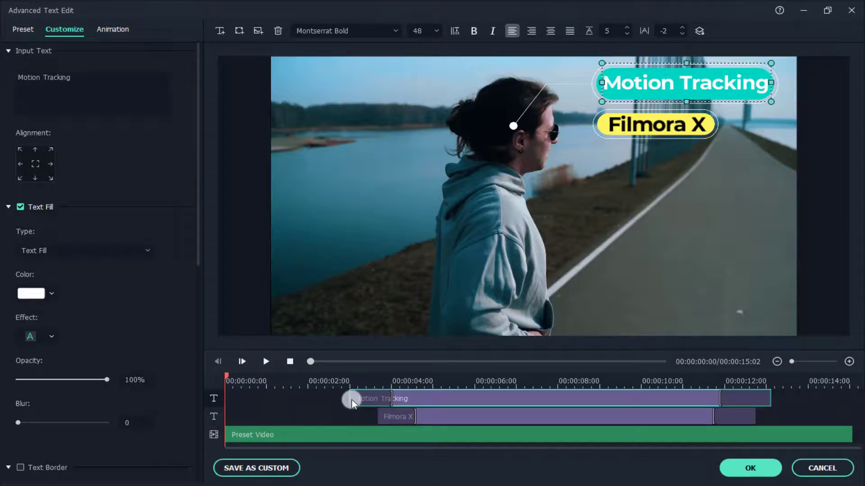
pyautogui.moveTo(771, 404); pyautogui.dragTo(851, 399)
pyautogui.click(756, 421)
pyautogui.moveTo(758, 417); pyautogui.dragTo(840, 419)
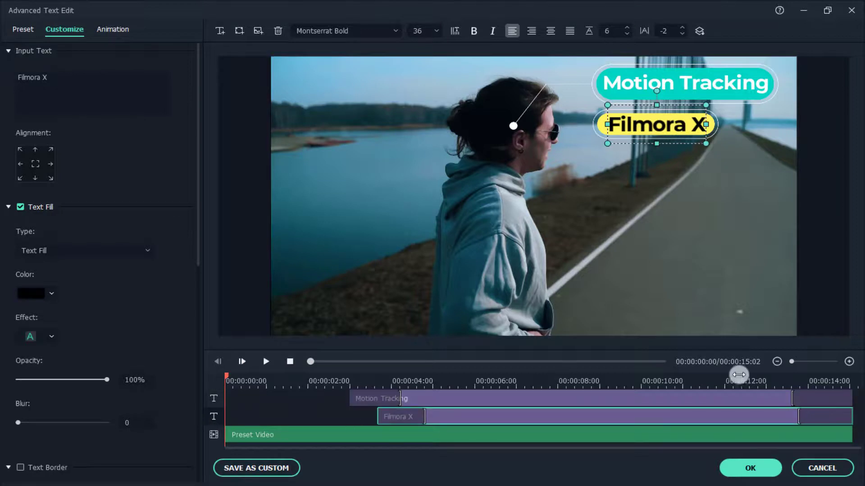
pyautogui.moveTo(765, 374); pyautogui.dragTo(347, 401)
# Apply the advanced text edits to the callout title and render the project timeline for smooth preview playback
pyautogui.click(748, 470)
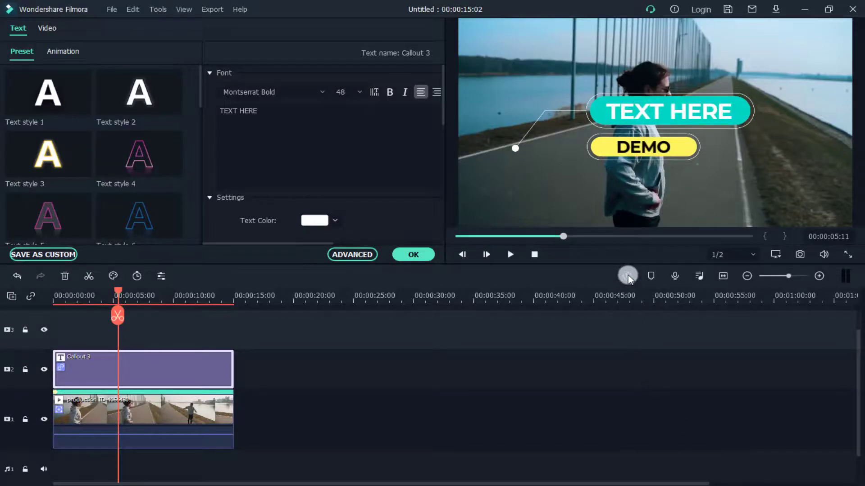
pyautogui.click(626, 276)
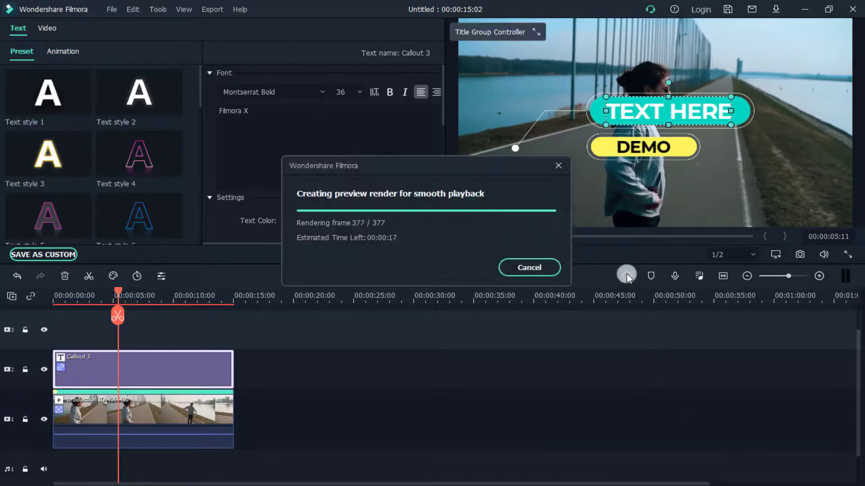